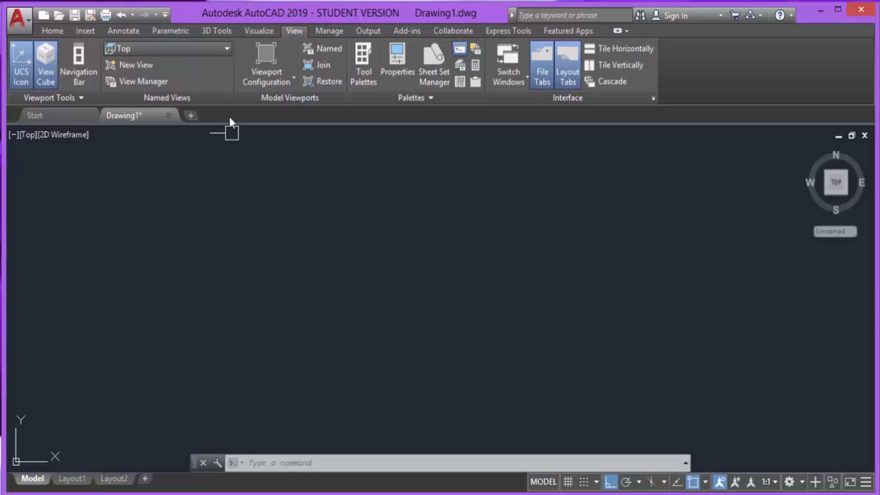
Switch the drawing to the Front preset view
left_click(227, 49)
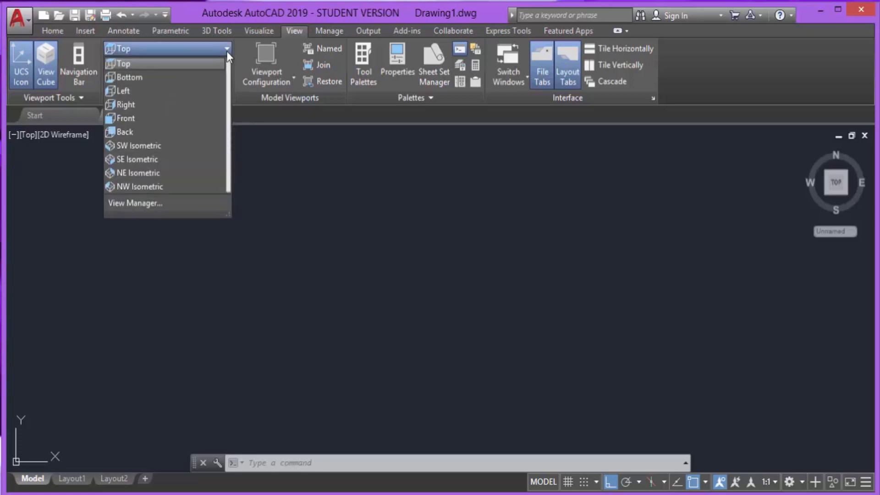
left_click(172, 119)
key("Escape")
key("Escape")
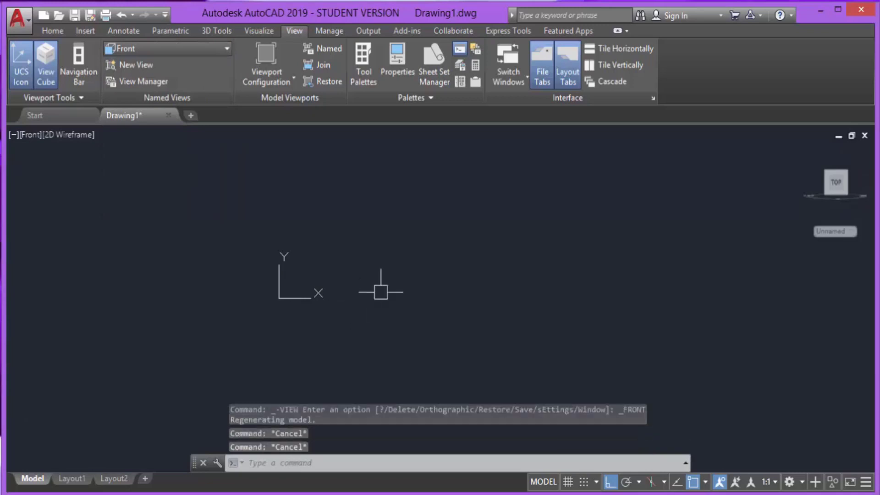
key("Escape")
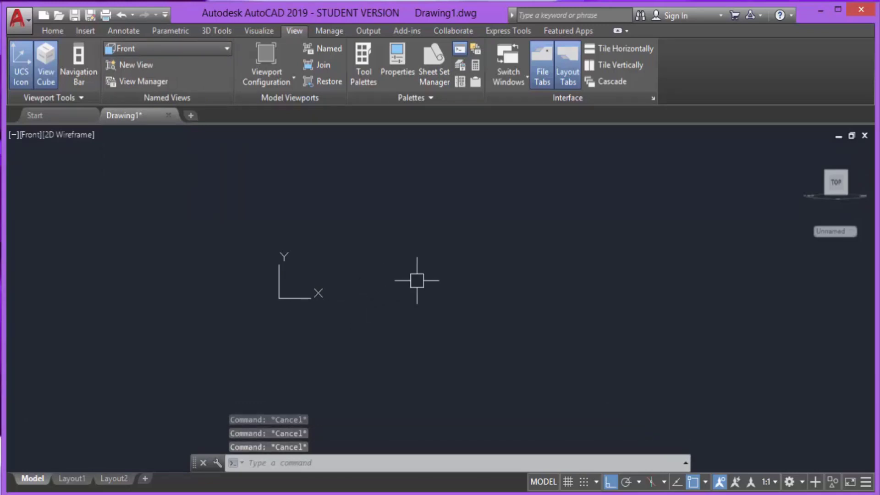
Draw a short top edge, a tall left vertical side and a short bottom edge with LINE
type("l")
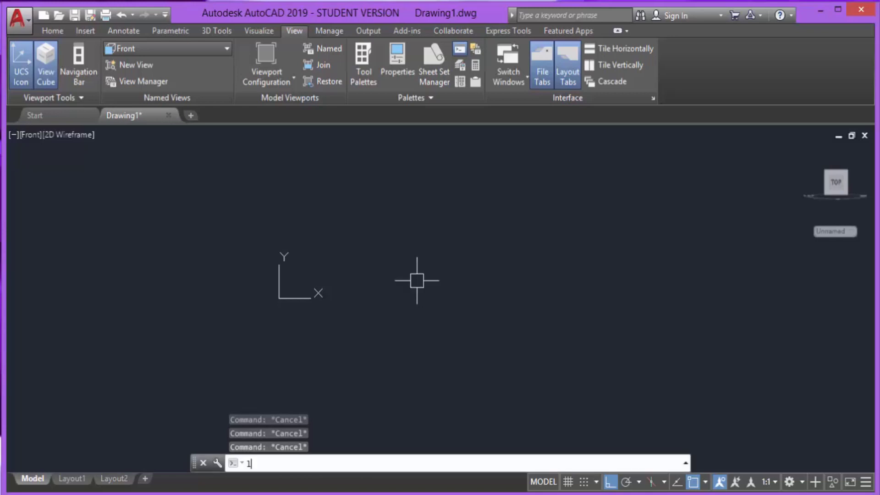
key("Return")
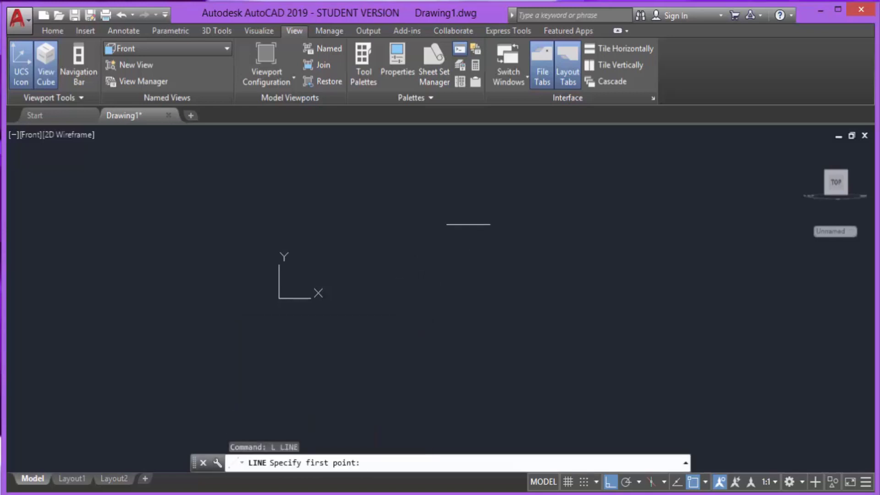
left_click(465, 220)
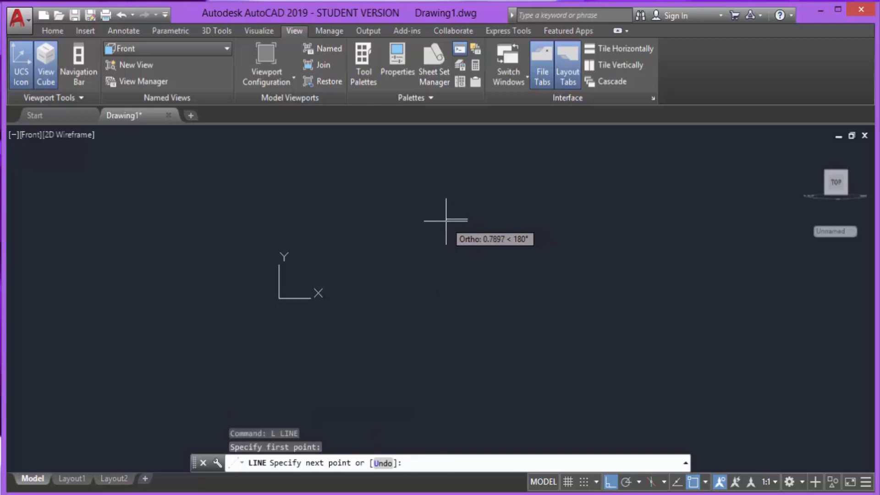
left_click(446, 220)
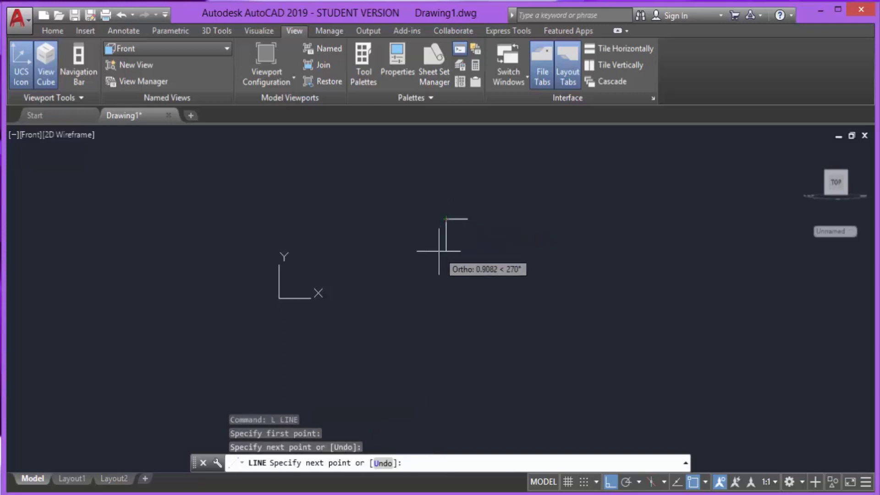
left_click(448, 332)
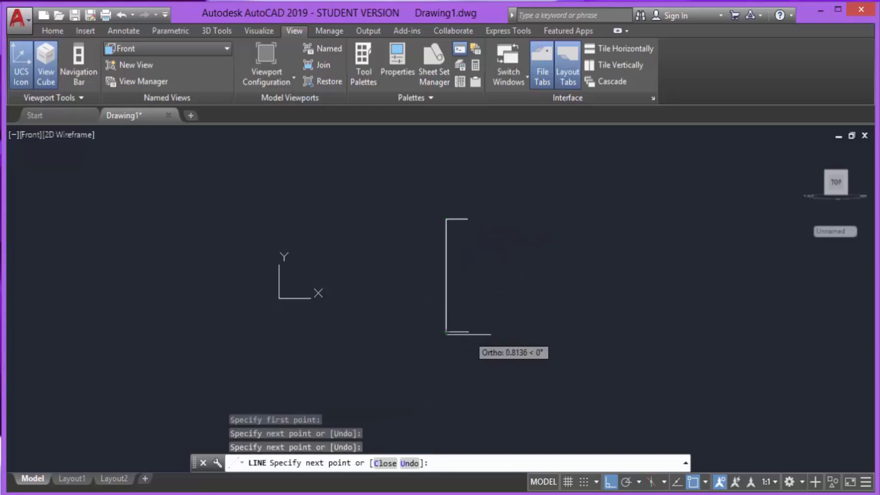
left_click(472, 333)
scroll(473, 302, "up", 4)
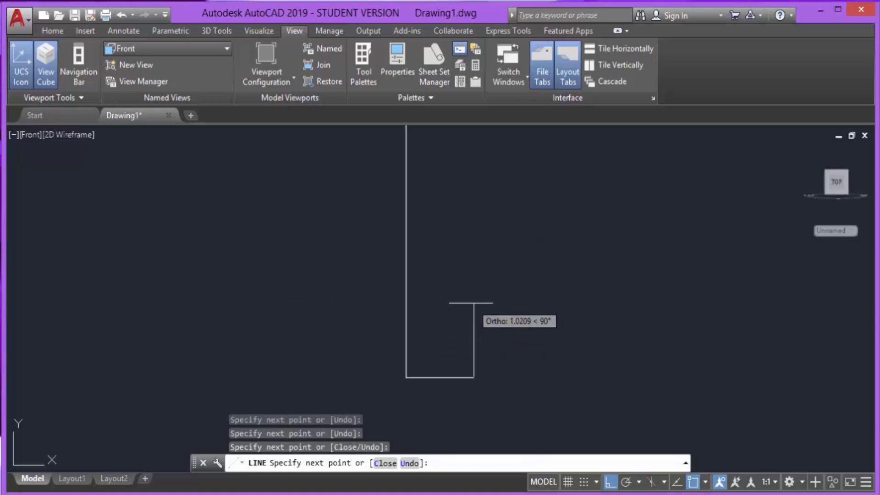
key("Escape")
key("Escape")
scroll(456, 317, "down", 2)
key("Escape")
key("Escape")
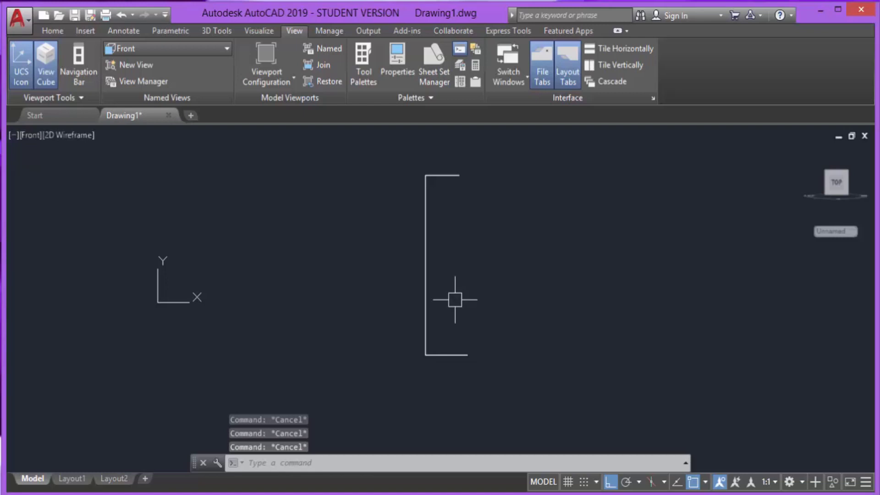
Draw a three-point arc bowing inward from the top edge's right end to the bottom edge's right end
type("a")
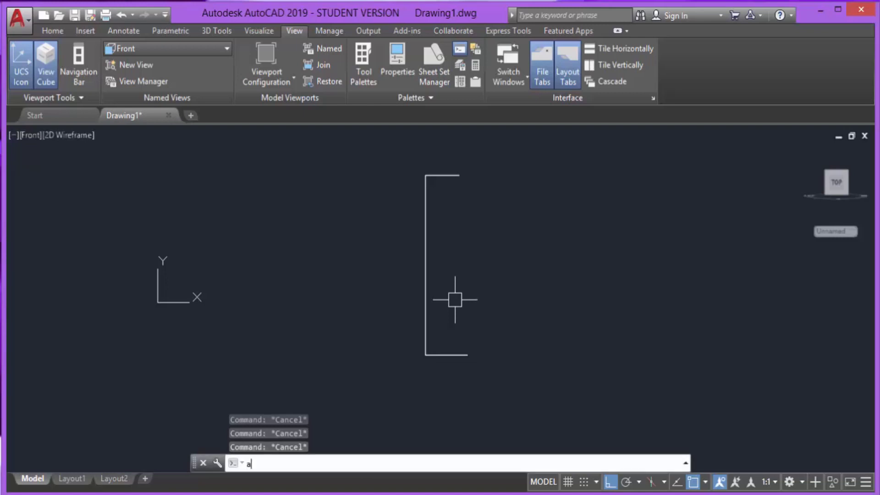
type("c")
key("Return")
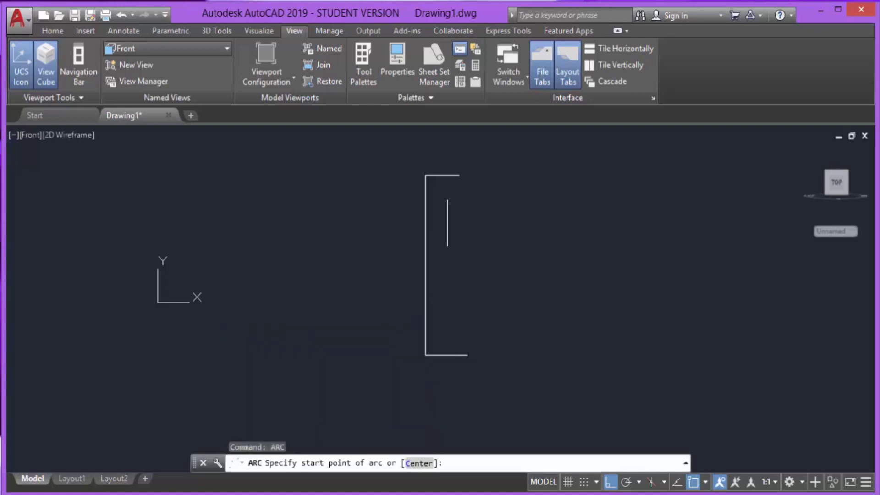
left_click(459, 174)
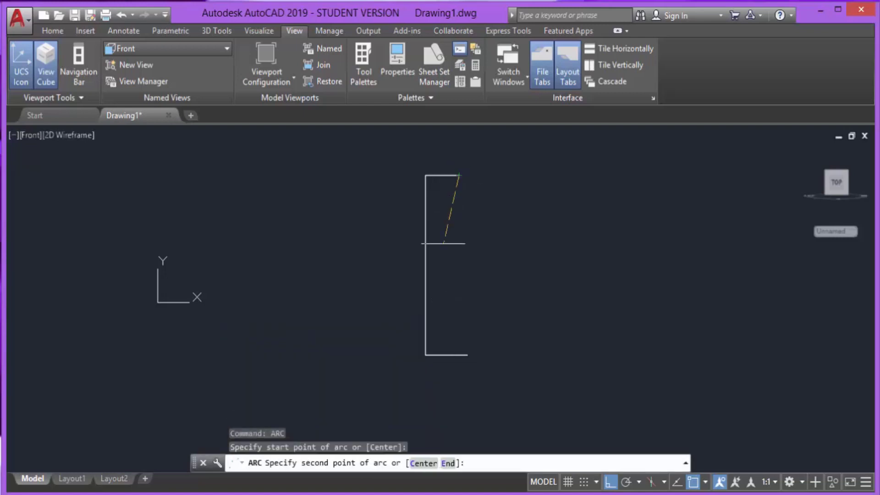
left_click(436, 257)
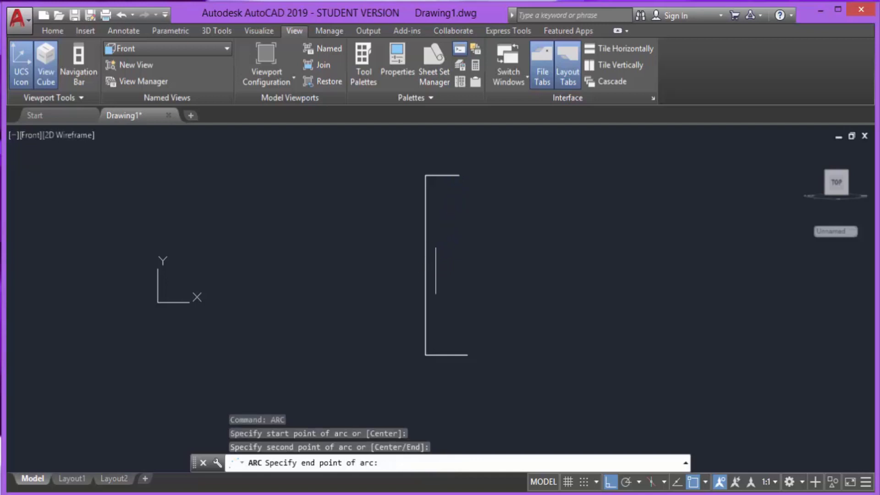
left_click(467, 355)
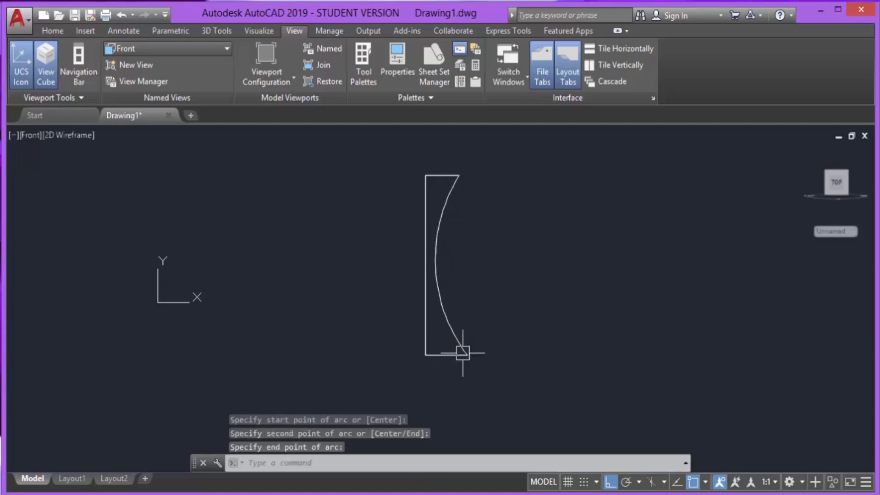
key("Escape")
key("Escape")
key("Escape")
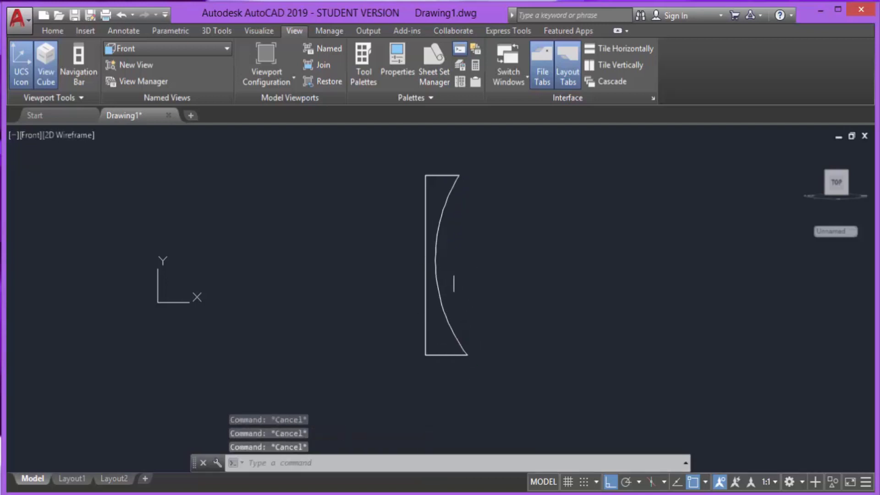
mouse_move(453, 268)
middle_mouse_down()
mouse_move(445, 295)
mouse_move(454, 293)
middle_mouse_up()
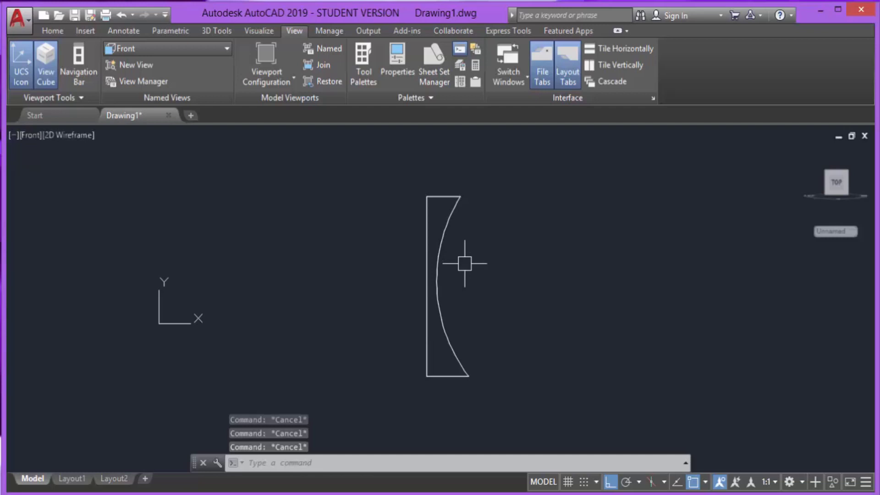
Join the three lines and the arc into one closed polyline with J
type("j")
key("Return")
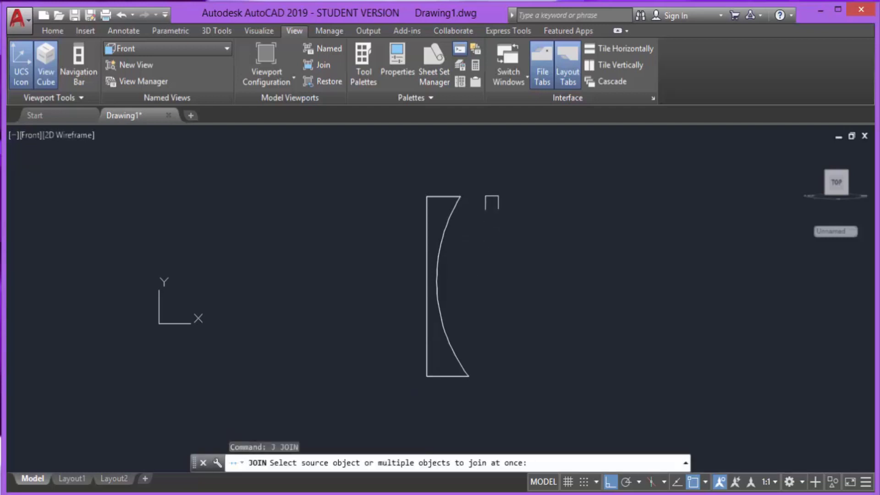
left_click(492, 188)
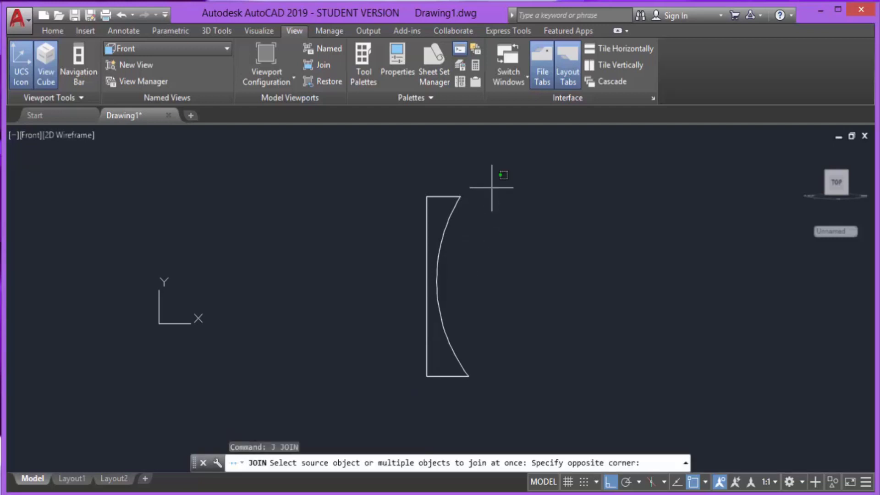
left_click(405, 380)
key("Return")
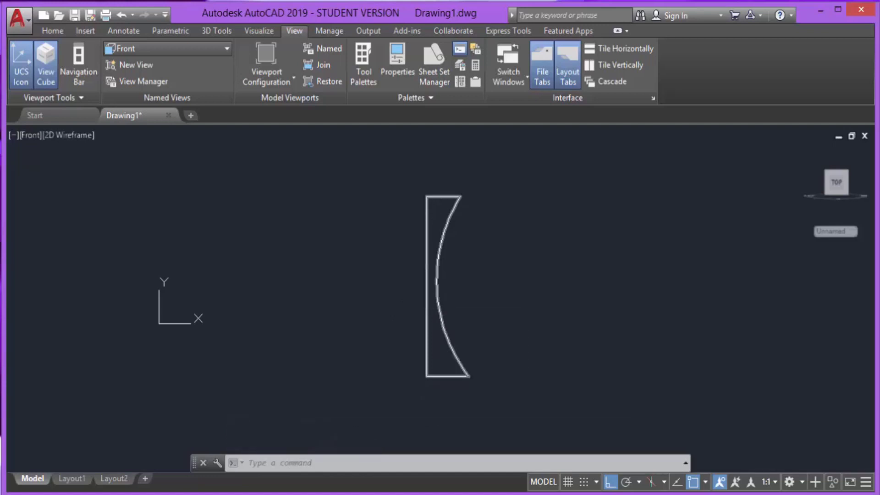
key("Escape")
key("Escape")
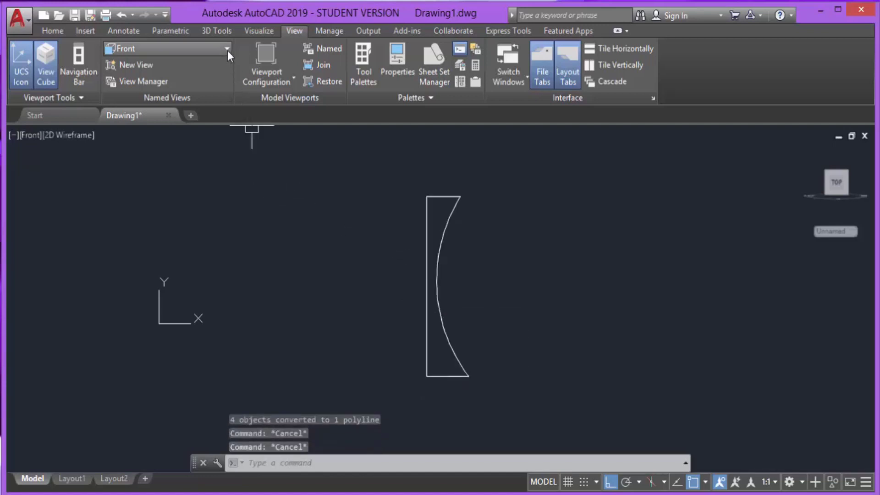
Switch to the SW Isometric view
left_click(227, 48)
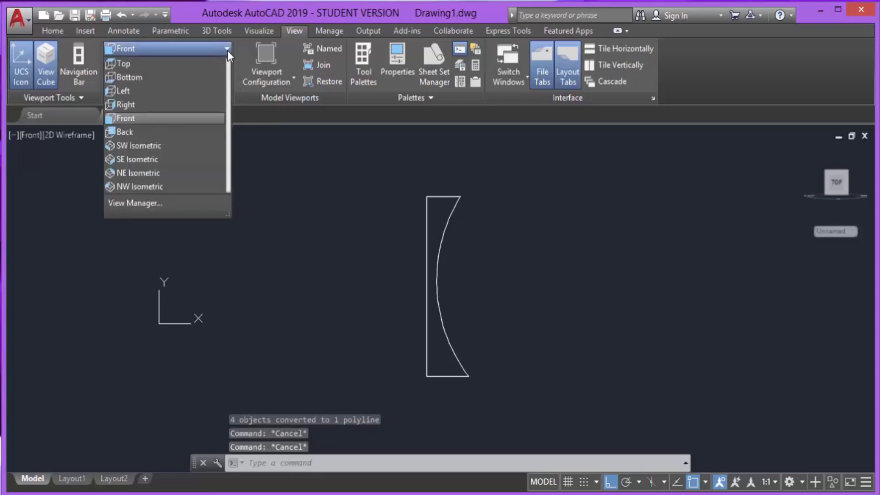
left_click(170, 151)
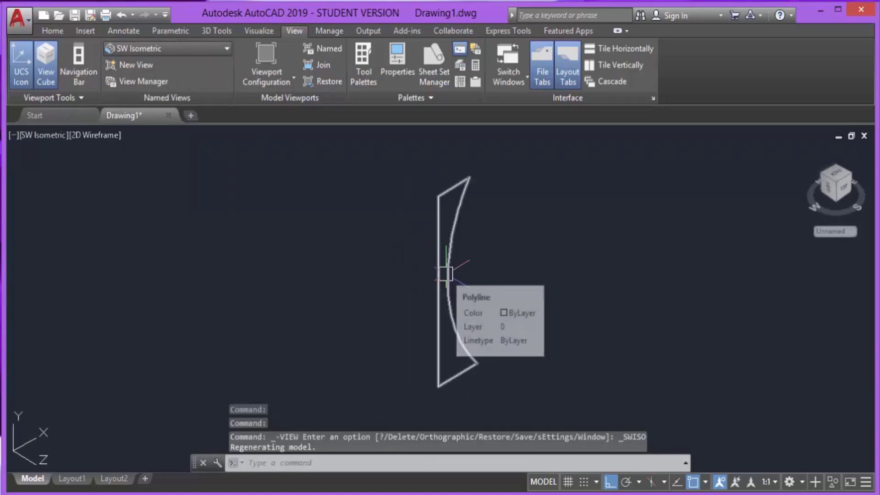
key("Escape")
key("Escape")
key("Escape")
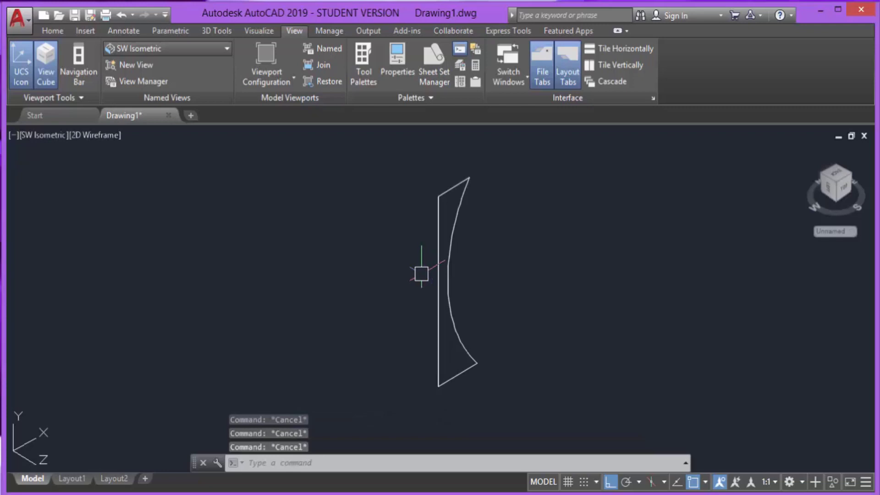
Revolve the profile 360° around its vertical side to form the hourglass pedestal
type("rv")
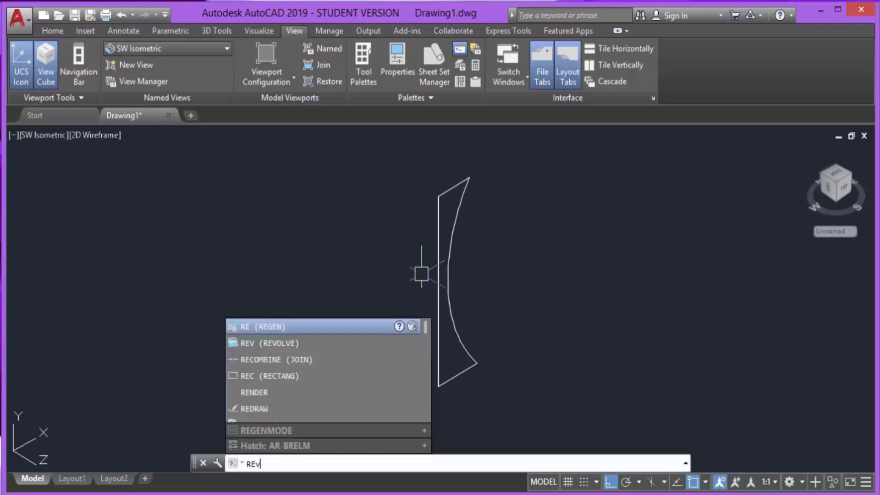
key("Return")
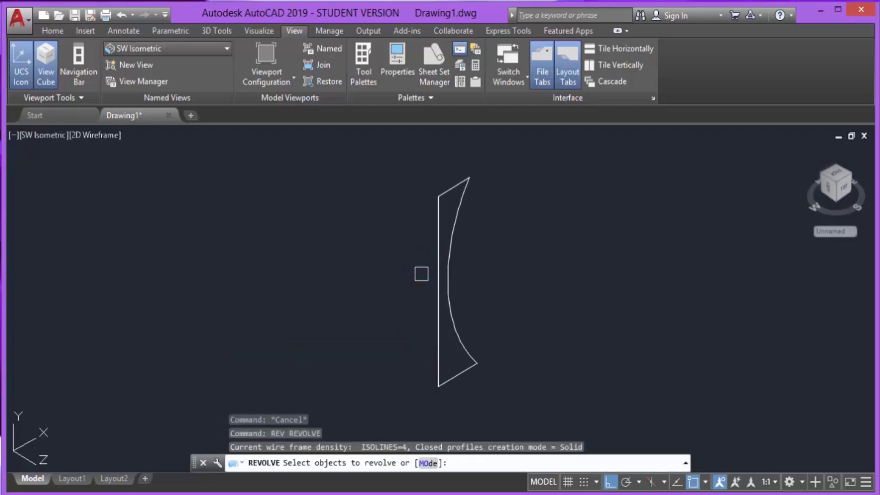
left_click(436, 337)
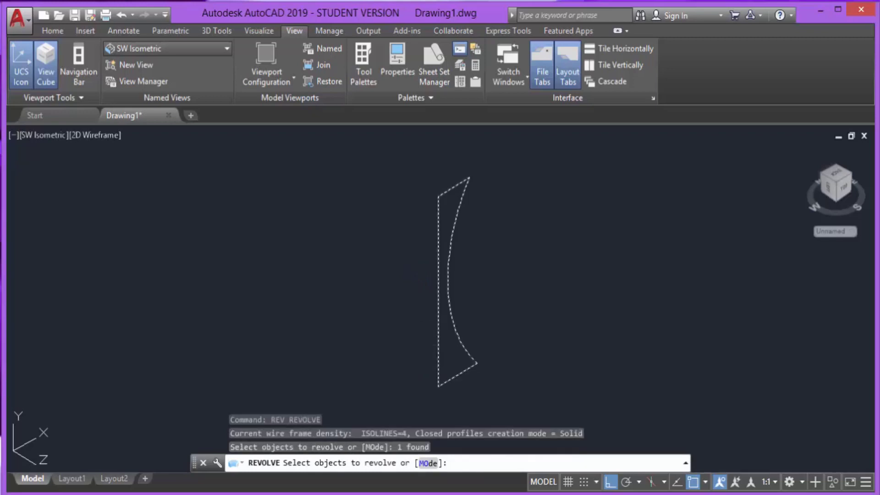
right_click(436, 339)
left_click(459, 348)
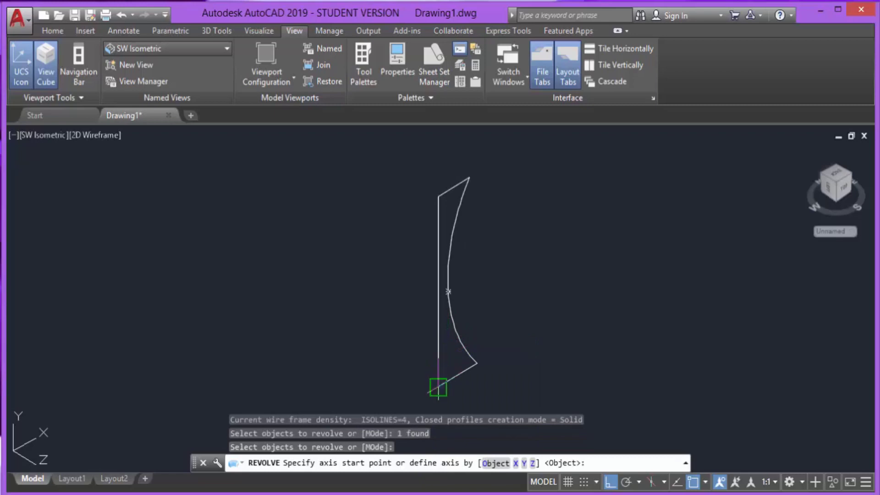
left_click(439, 387)
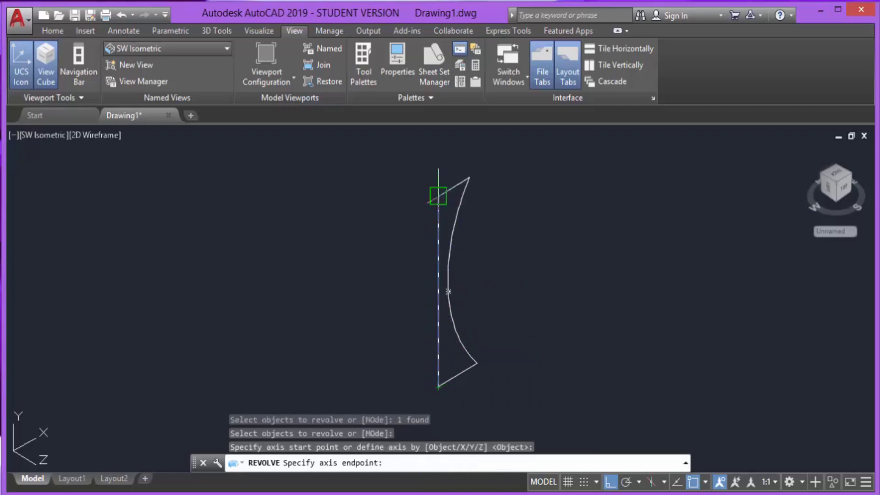
left_click(438, 196)
type("360")
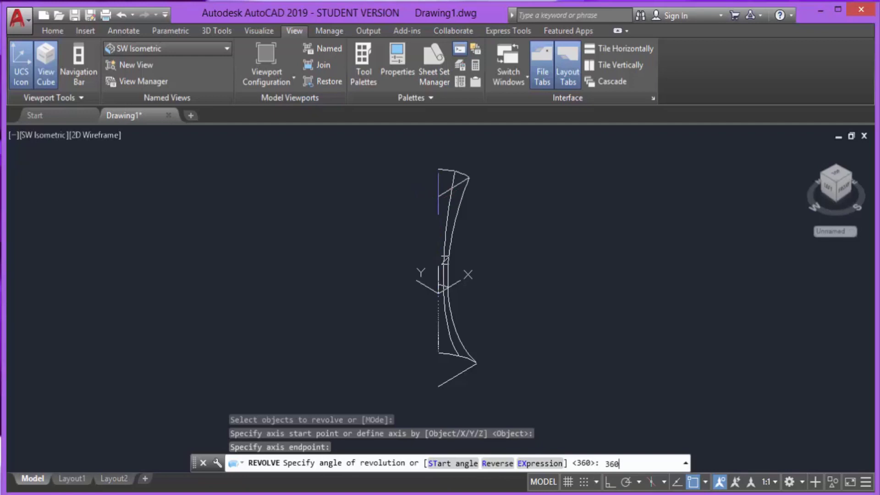
key("Return")
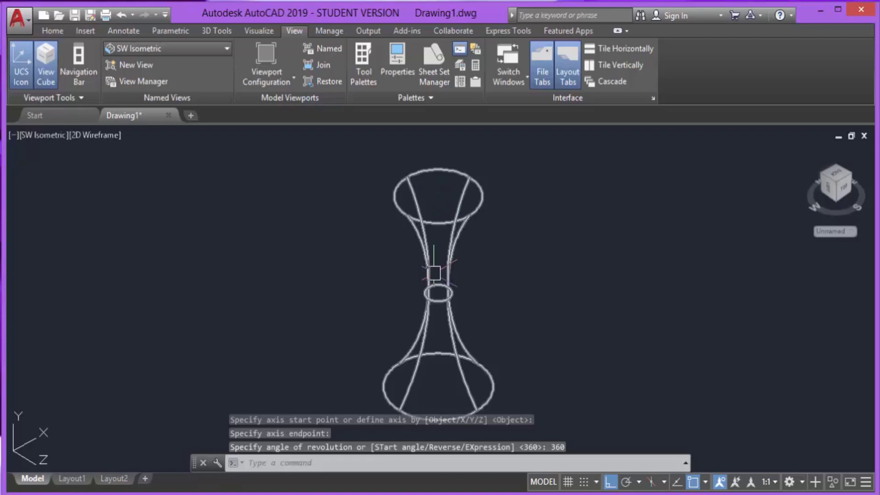
scroll(435, 276, "down", 2)
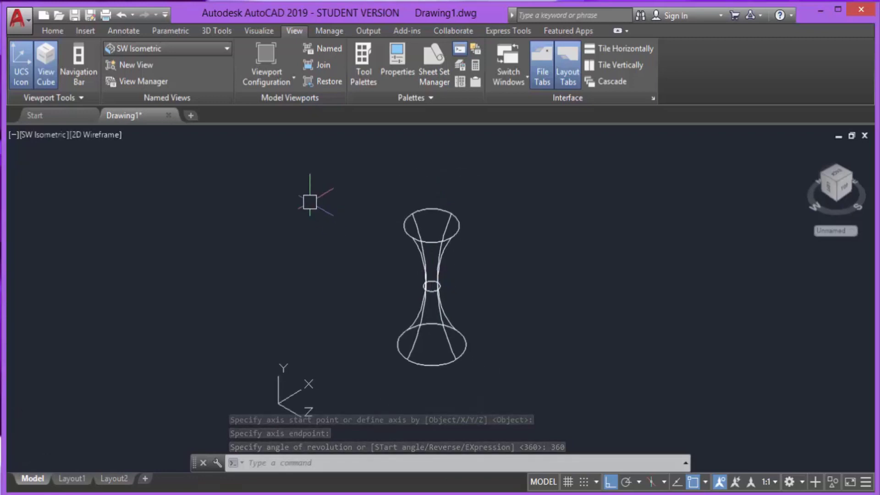
Switch to the Top view and recentre the pedestal
left_click(228, 45)
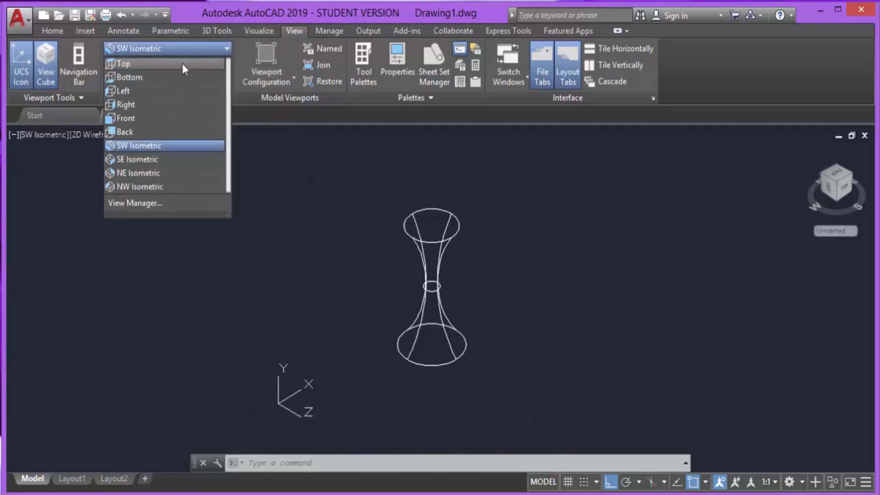
left_click(182, 63)
scroll(440, 314, "down", 3)
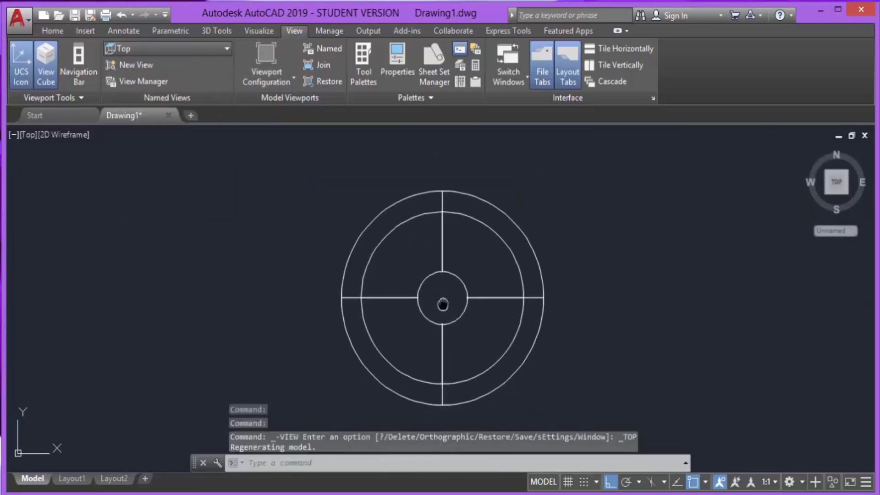
middle_click_drag(442, 314, 437, 292)
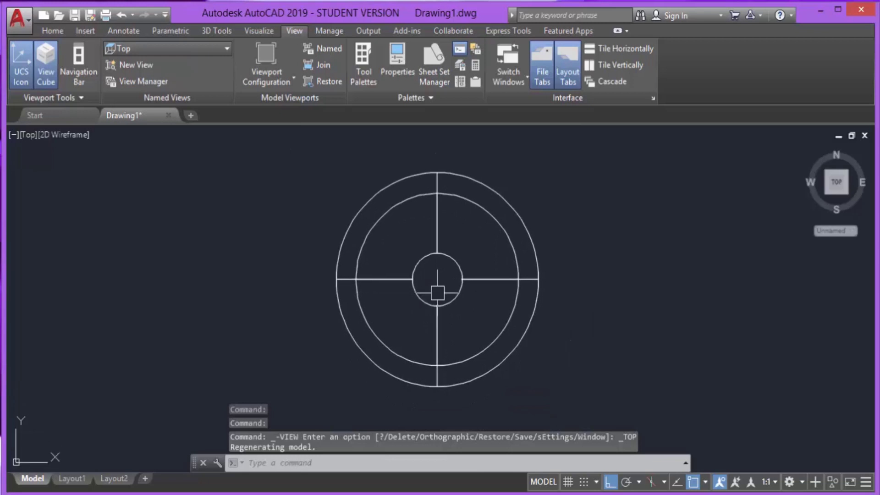
key("Escape")
key("Escape")
key("Escape")
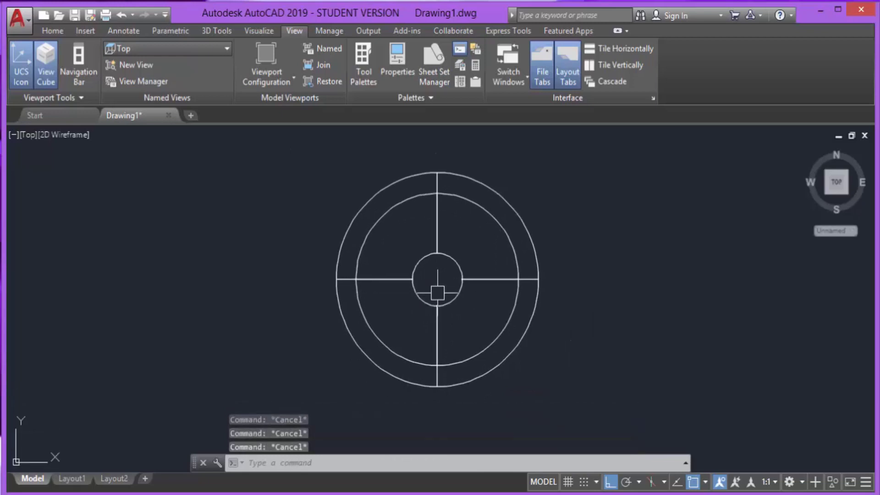
Draw a large circle centred on the pedestal axis for the tabletop
type("c")
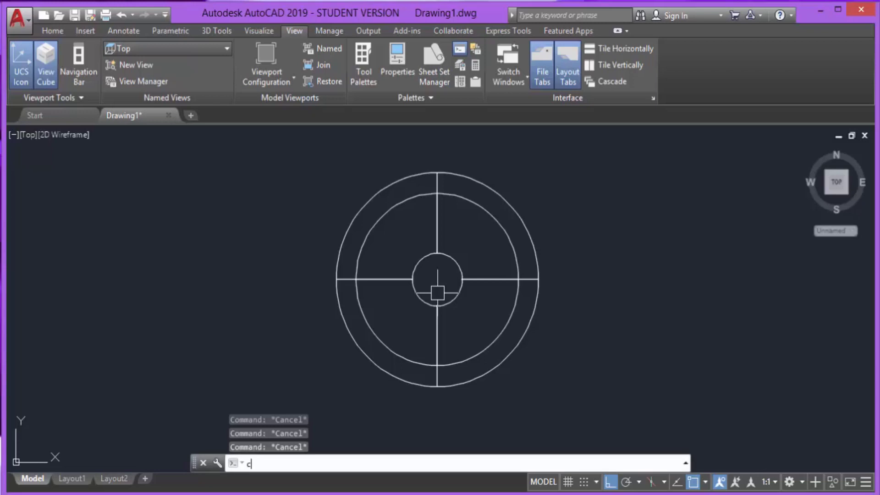
key("Return")
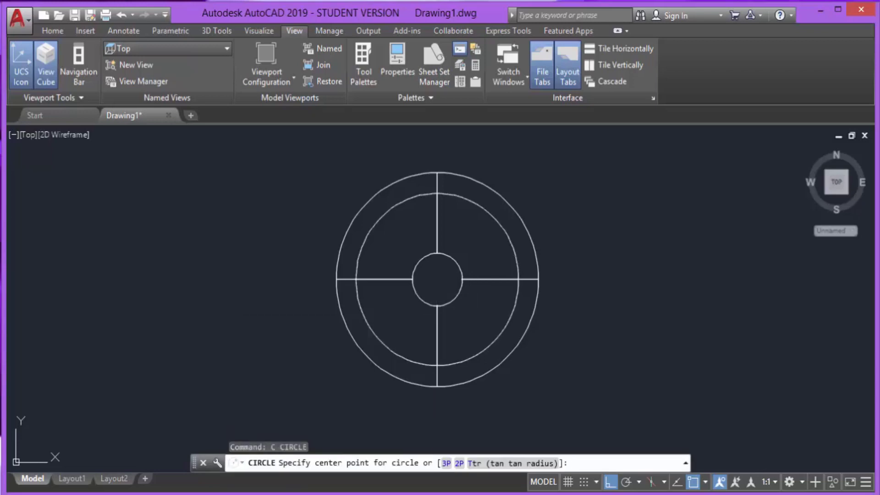
left_click(437, 278)
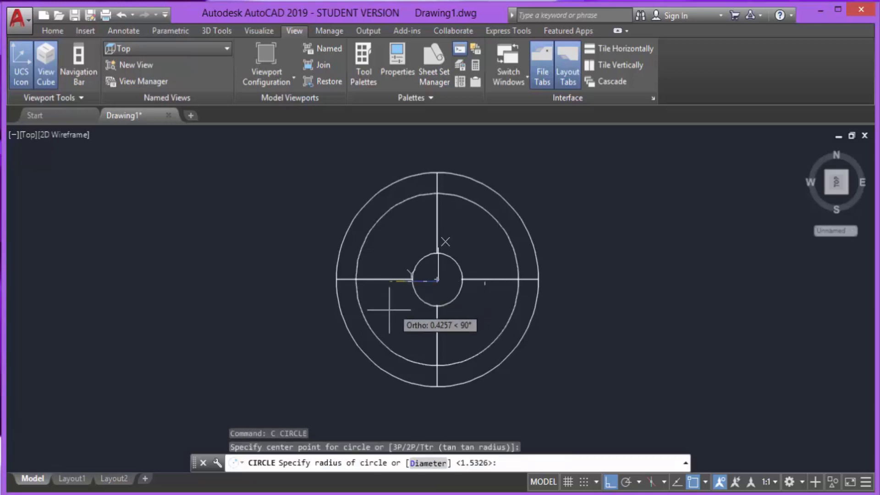
scroll(305, 350, "down", 2)
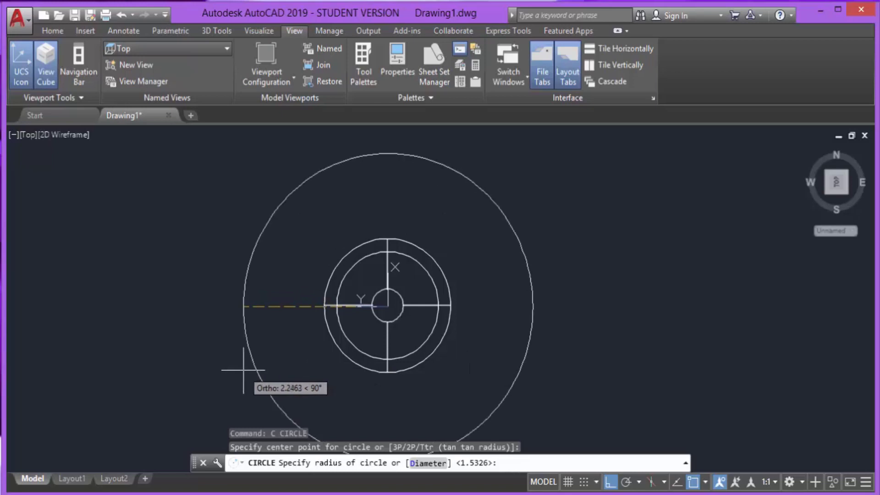
left_click(243, 370)
middle_click_drag(365, 346, 453, 304)
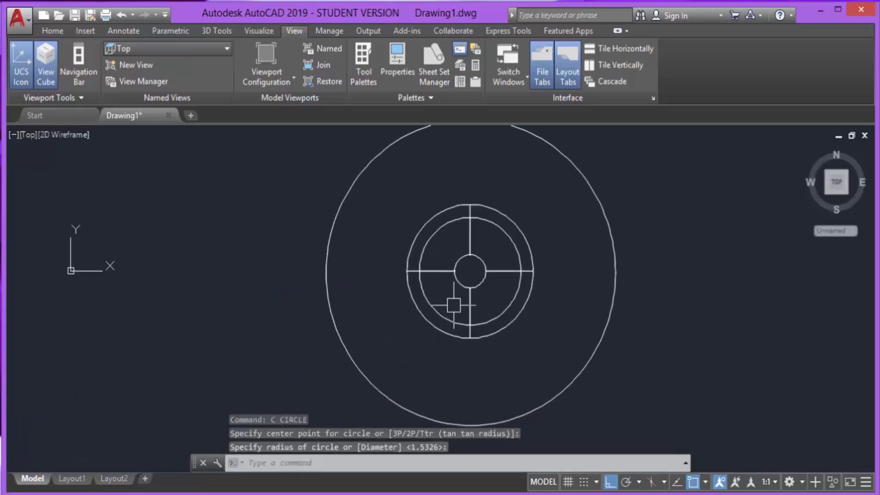
left_click(227, 50)
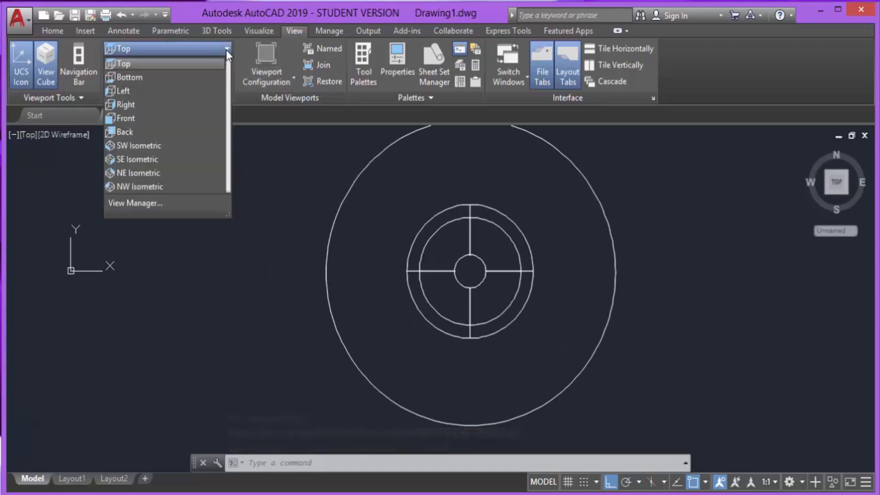
Return to the SW Isometric view
left_click(158, 148)
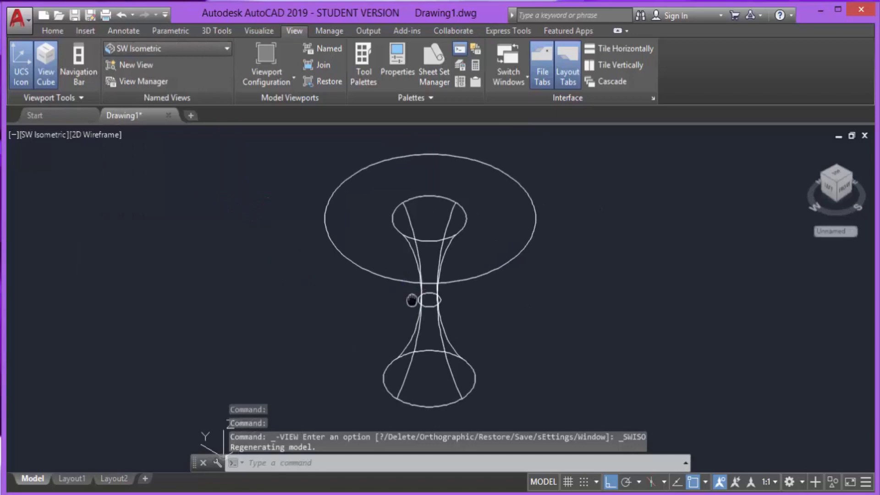
middle_click_drag(422, 300, 428, 307)
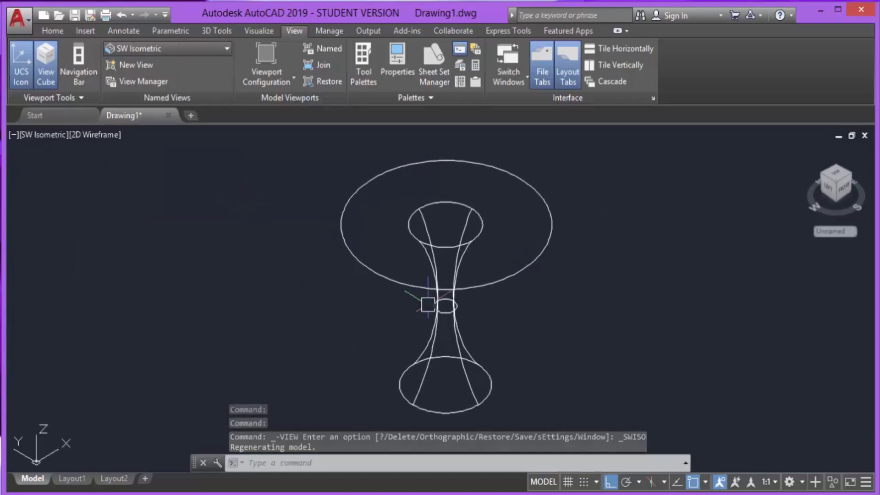
key("Escape")
key("Escape")
key("Escape")
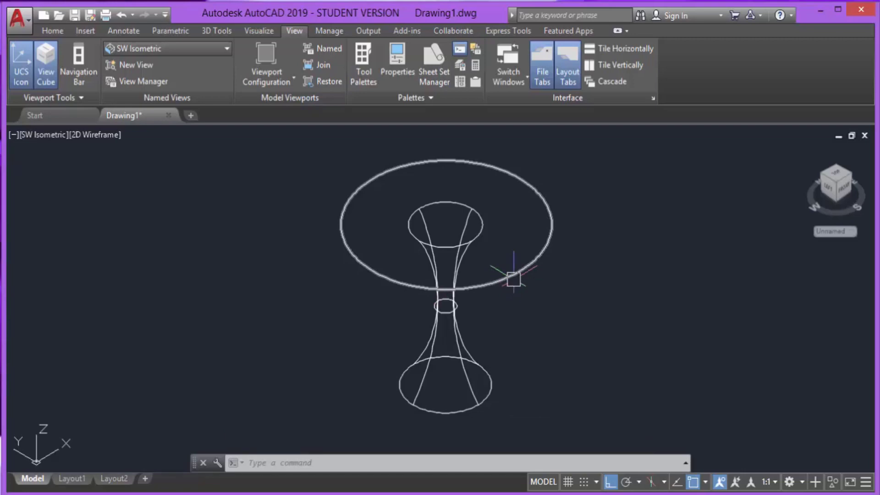
Extrude the large circle to a small height, forming a thin tabletop disc
type("E")
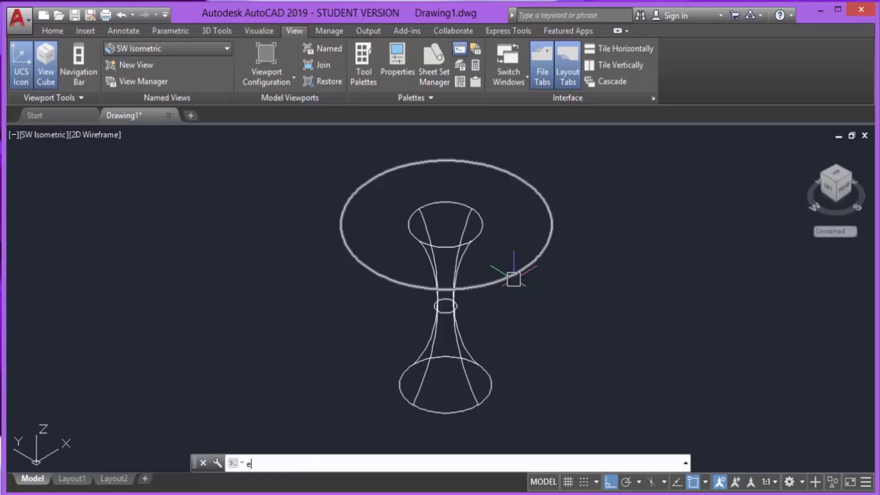
type("XT")
key("Return")
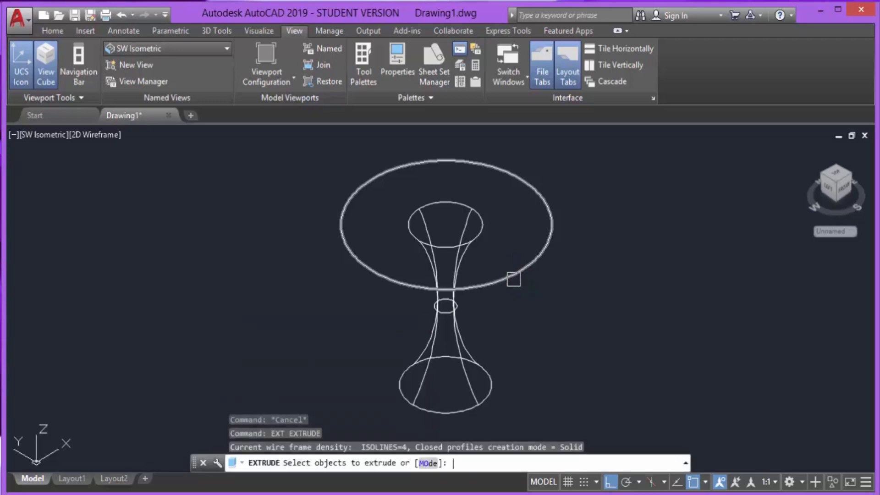
left_click(514, 276)
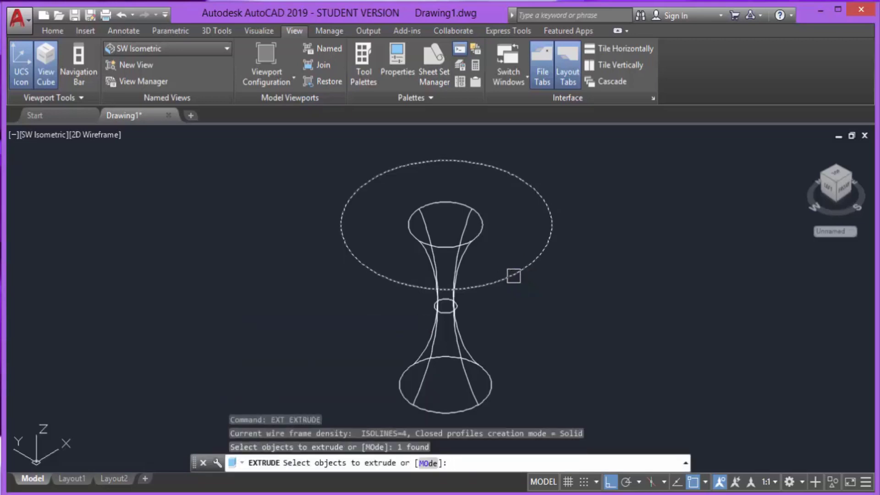
right_click(513, 276)
left_click(522, 285)
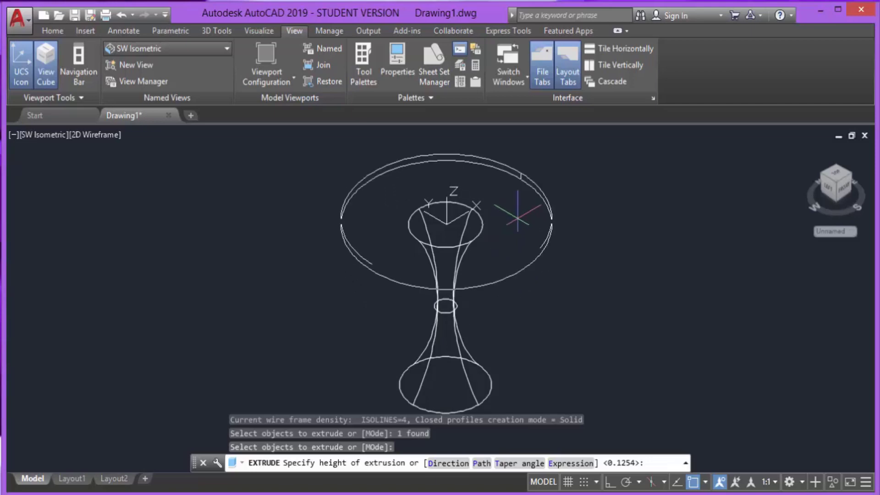
left_click(516, 209)
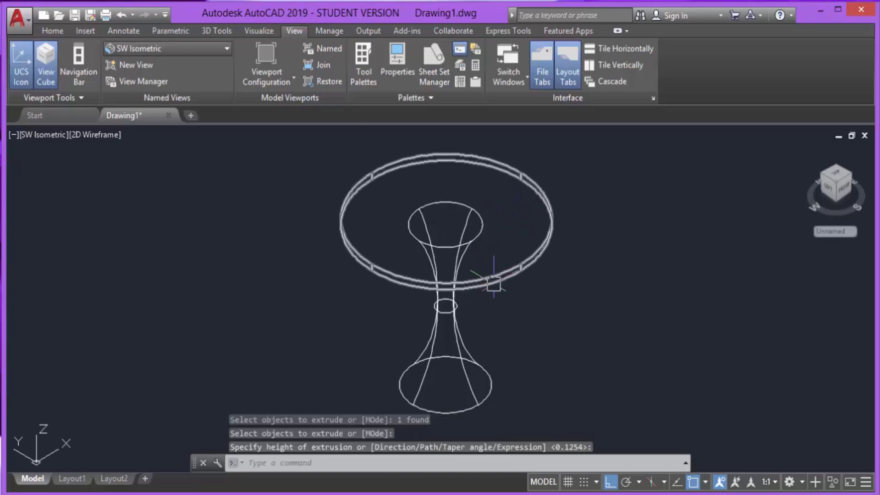
key("Escape")
key("Escape")
key("Escape")
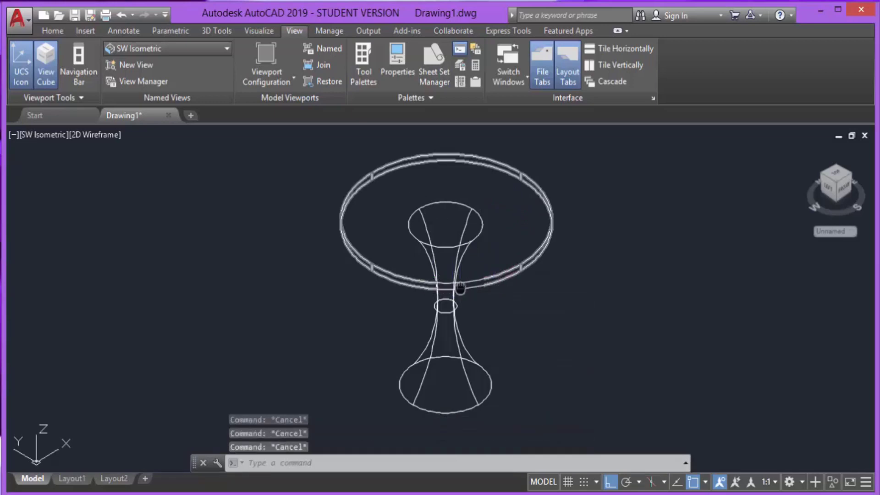
middle_click_drag(451, 288, 451, 290, "shift")
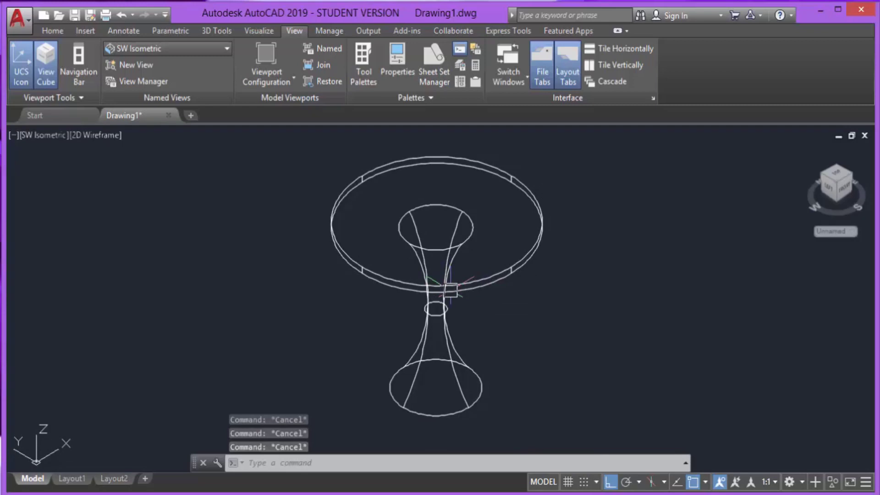
Change the viewport visual style from 2D Wireframe to Conceptual
left_click(91, 137)
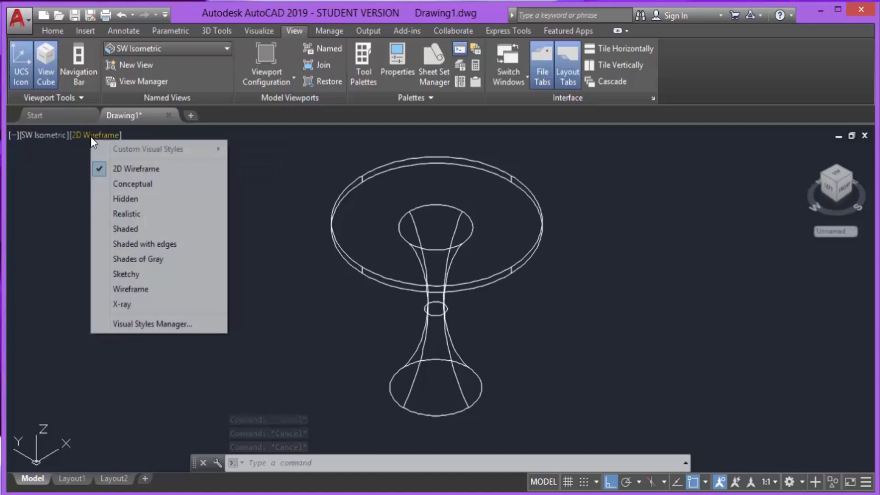
left_click(132, 189)
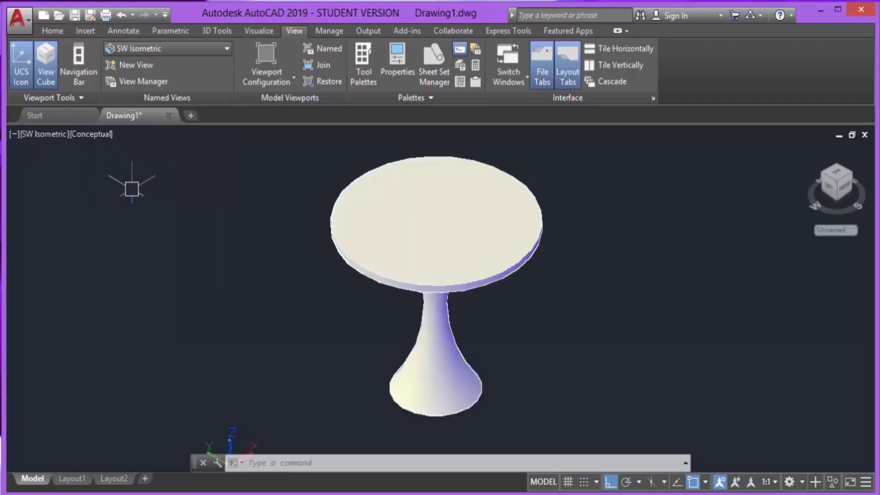
middle_click_drag(460, 295, 459, 290)
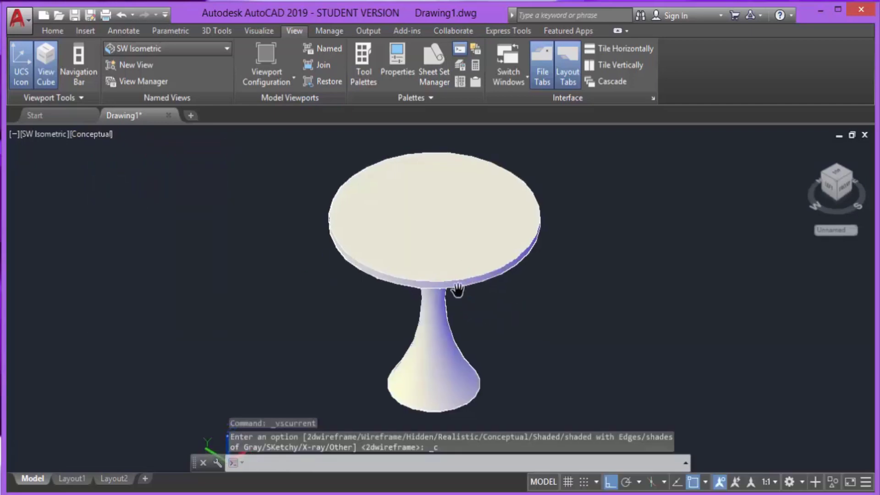
key("Escape")
key("Escape")
key("Escape")
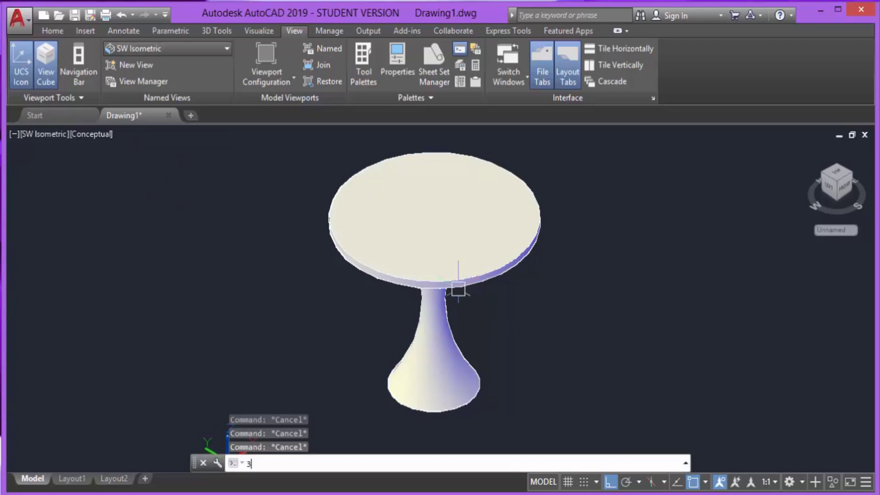
Orbit the shaded table with 3DORBIT to a lower, side-on view
type("3do")
key("Return")
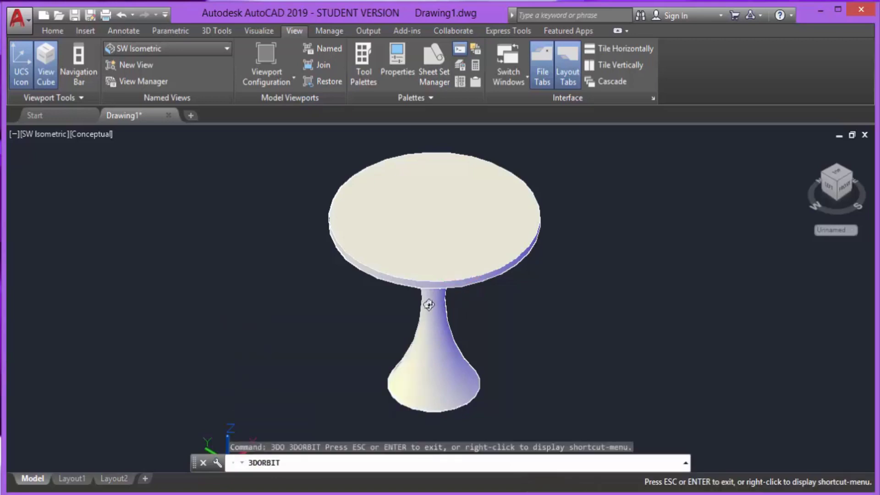
mouse_move(437, 283)
left_mouse_down()
mouse_move(470, 245)
mouse_move(419, 307)
mouse_move(350, 263)
mouse_move(359, 229)
mouse_move(497, 252)
mouse_move(446, 245)
mouse_move(364, 324)
mouse_move(270, 223)
mouse_move(367, 261)
mouse_move(456, 261)
mouse_move(450, 381)
mouse_move(455, 290)
mouse_move(416, 316)
mouse_move(500, 268)
mouse_move(466, 273)
mouse_move(408, 259)
mouse_move(440, 248)
left_mouse_up()
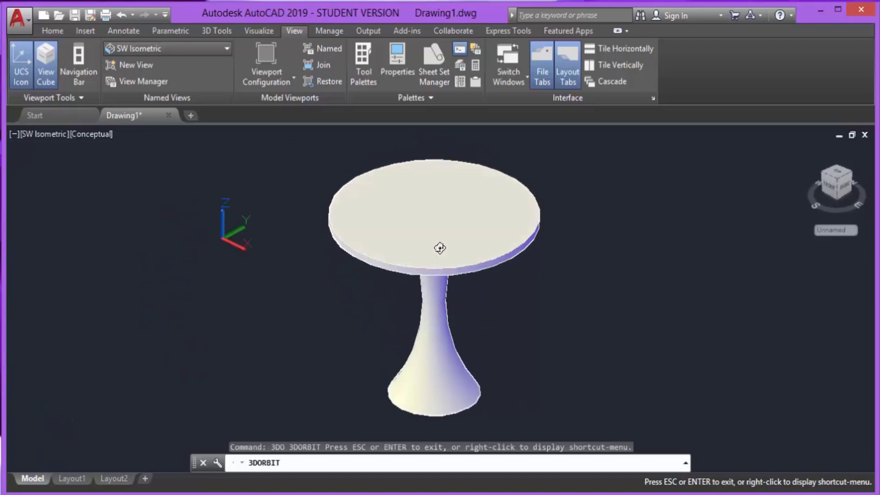